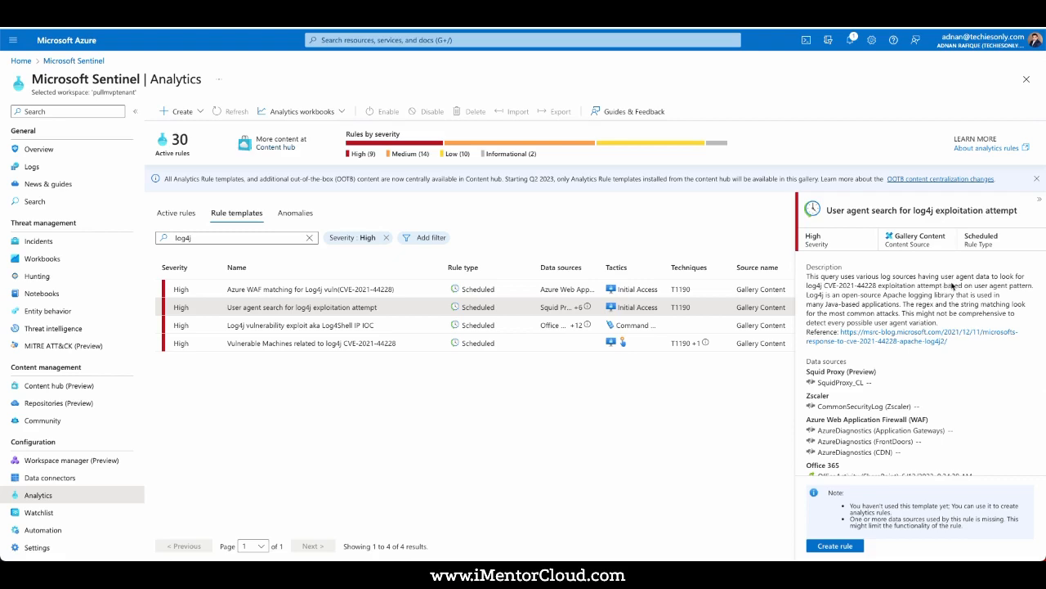
Examine the description and required data sources of the "User agent search for log4j exploitation attempt" rule template
scroll(950, 286, up, 1)
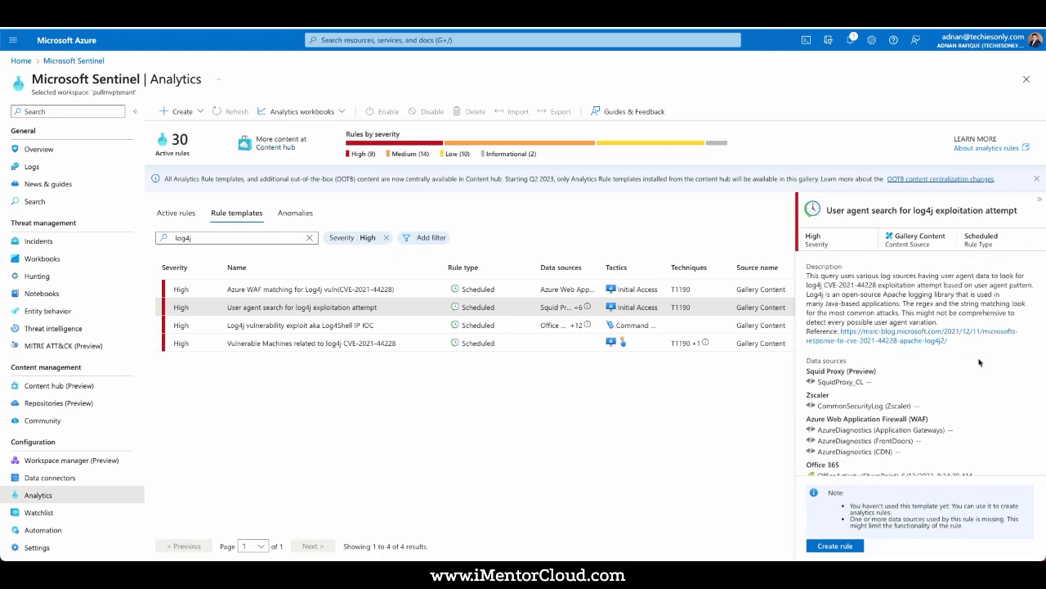
scroll(980, 362, down, 3)
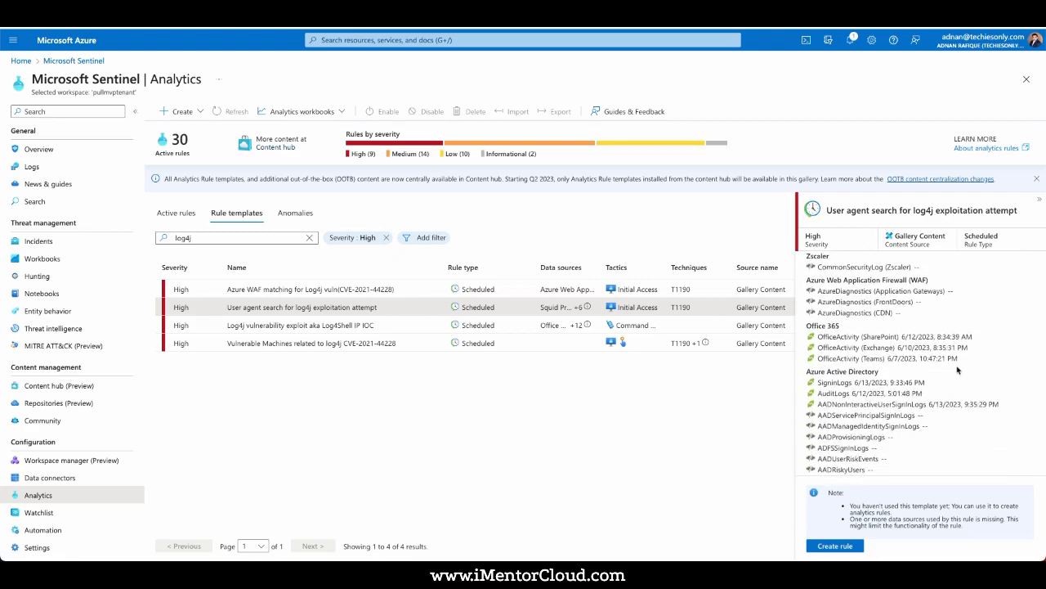
scroll(961, 370, up, 3)
scroll(957, 370, up, 1)
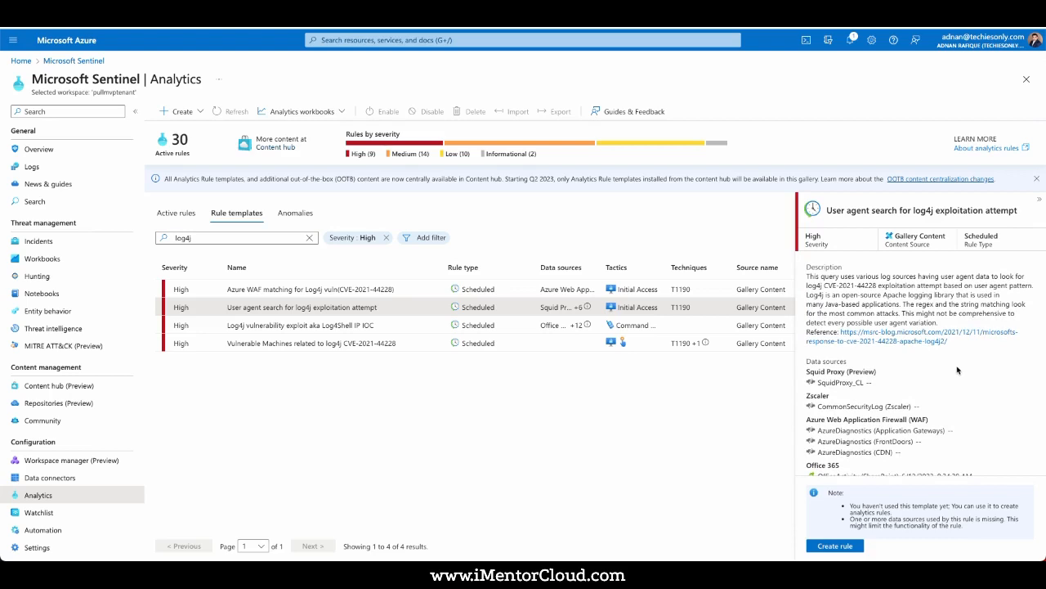
scroll(952, 407, down, 1)
scroll(950, 407, down, 4)
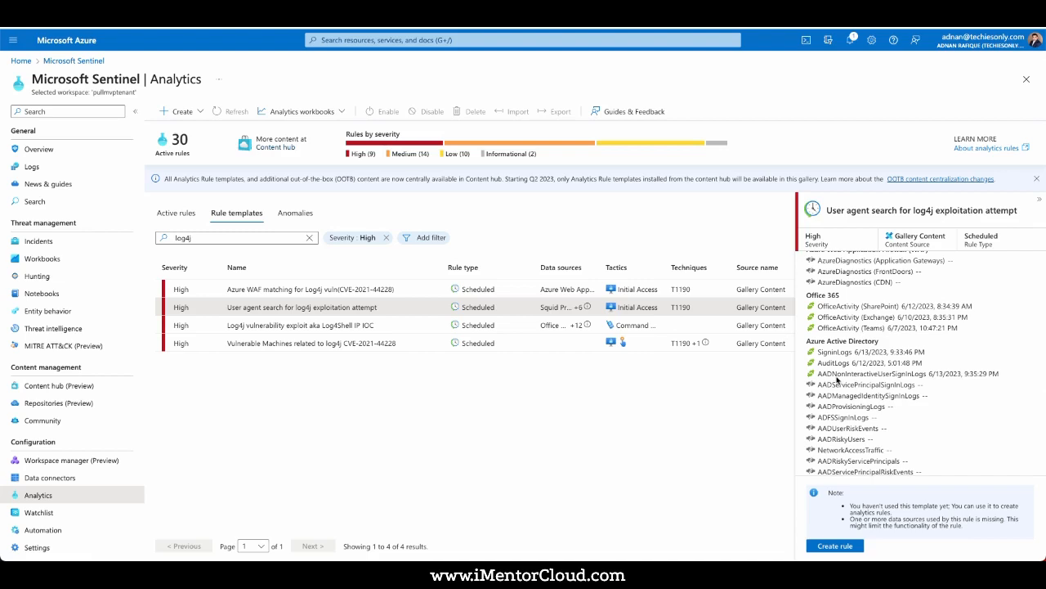
scroll(837, 378, up, 5)
scroll(903, 437, down, 2)
scroll(903, 437, down, 1)
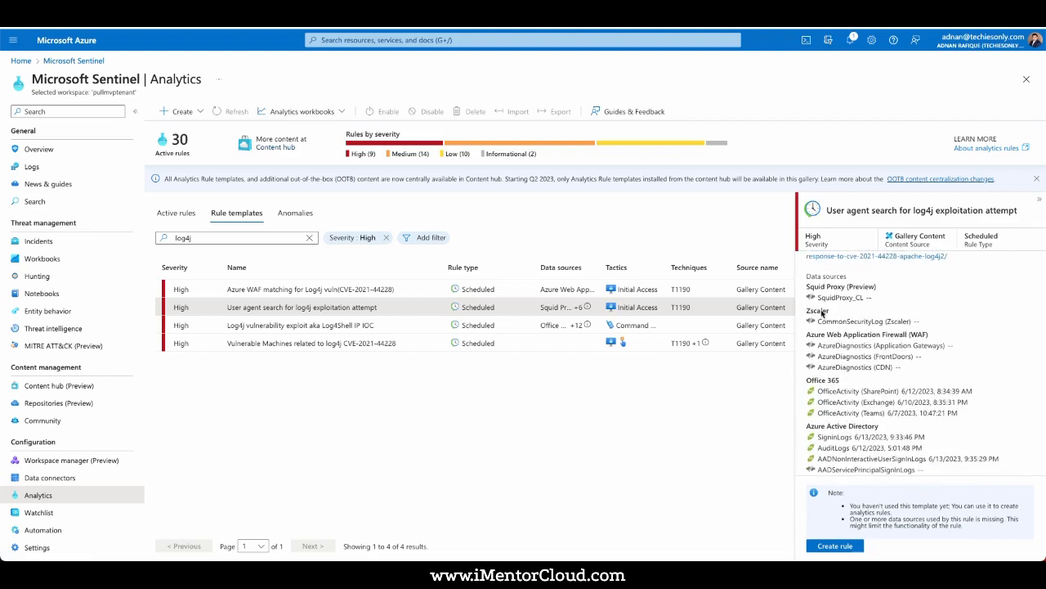
scroll(855, 323, down, 1)
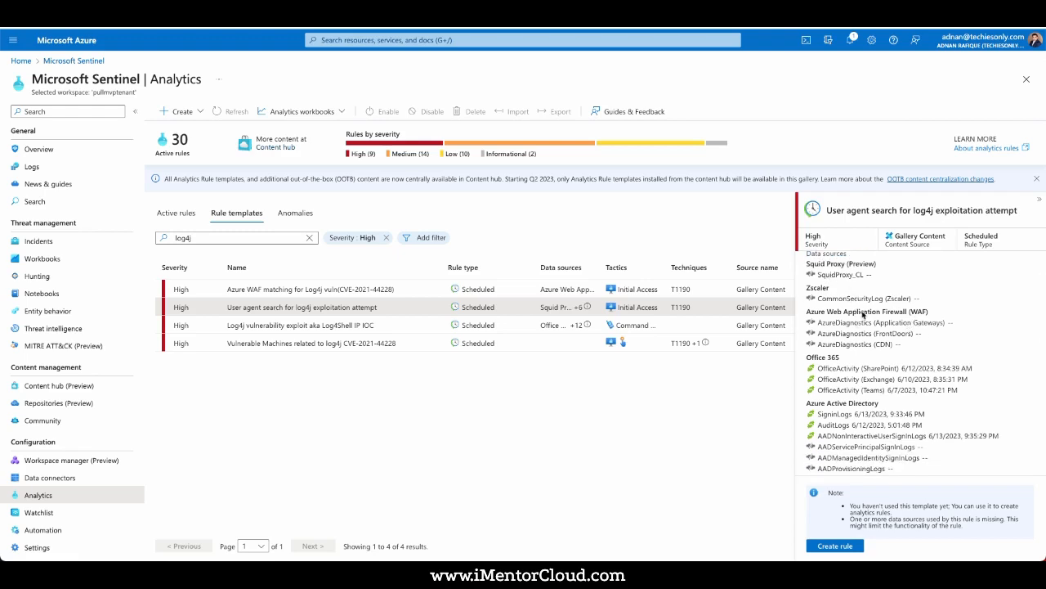
scroll(917, 324, down, 1)
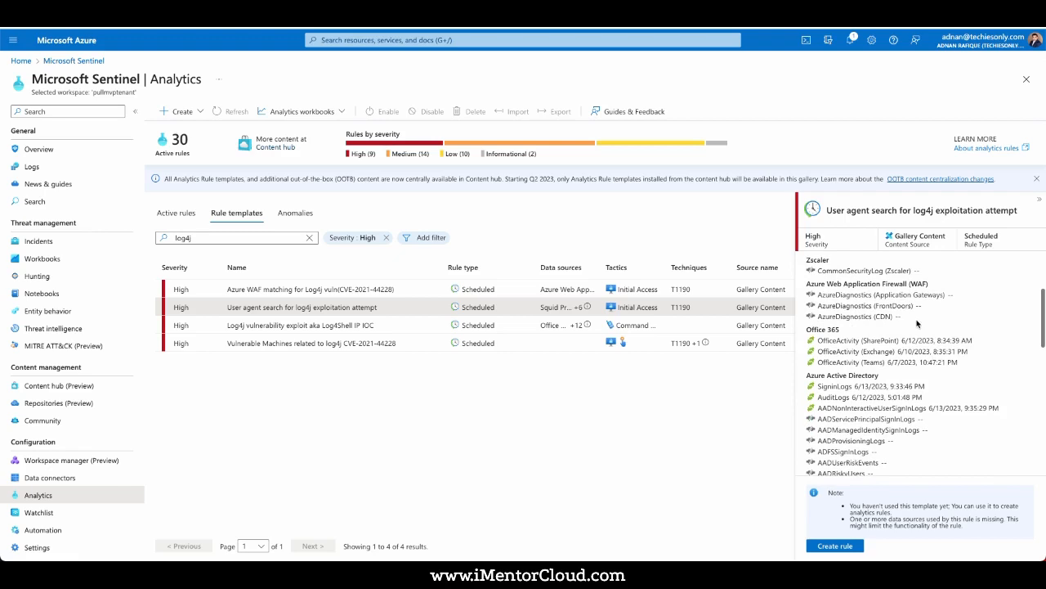
scroll(908, 329, down, 1)
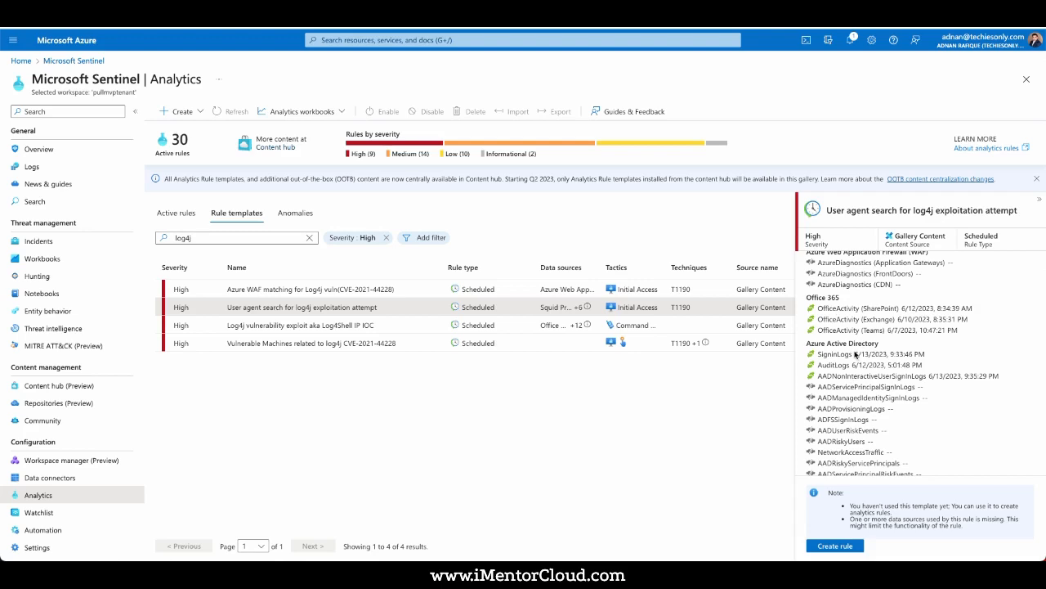
scroll(856, 353, down, 1)
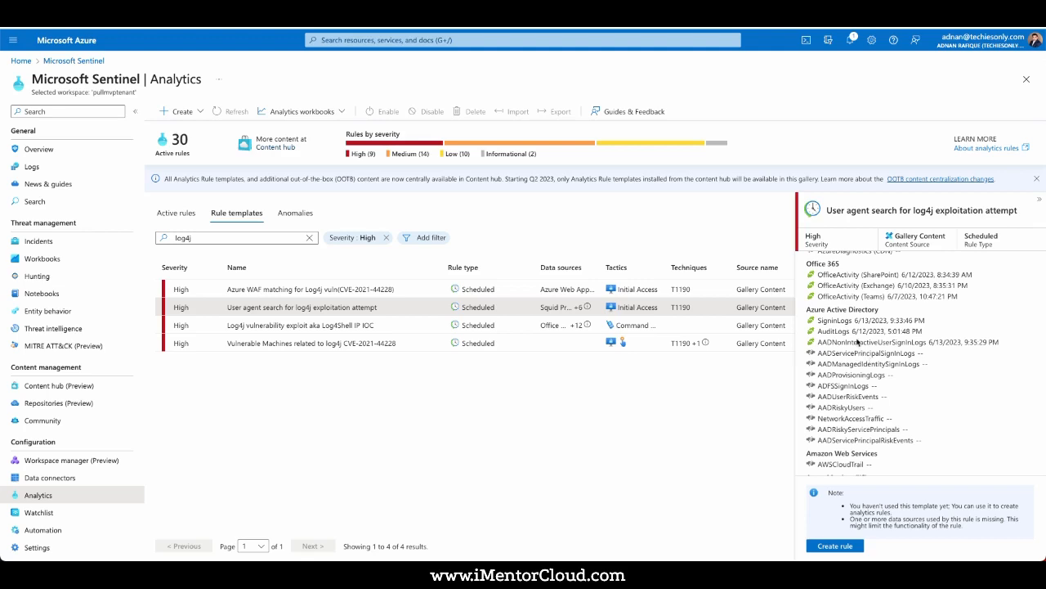
scroll(874, 353, down, 1)
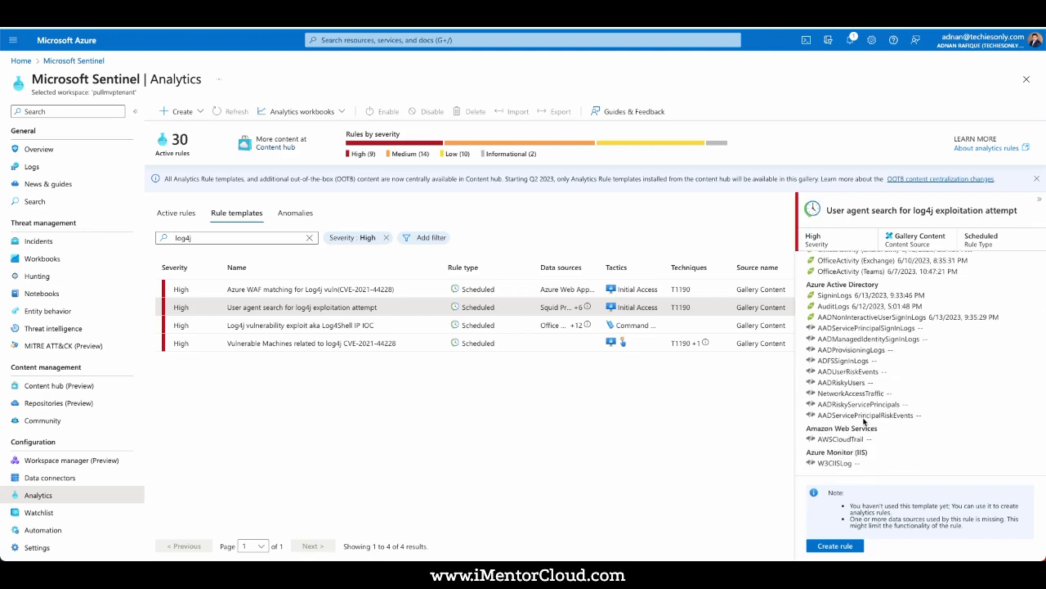
Expand the Initial Access tactic in the template details to view its technique, and look over the rule query
scroll(862, 356, down, 1)
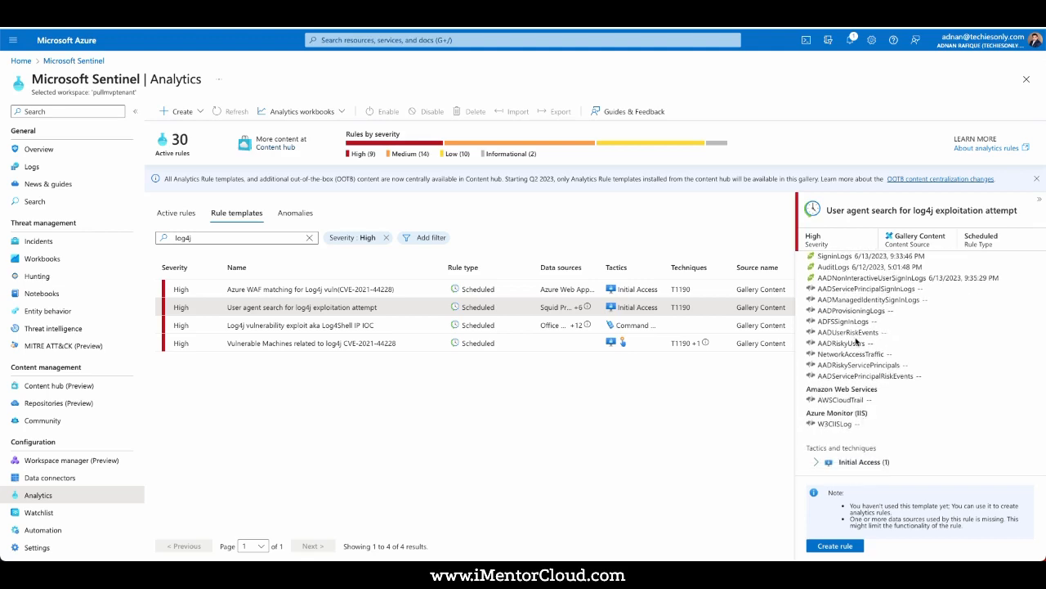
scroll(857, 341, down, 1)
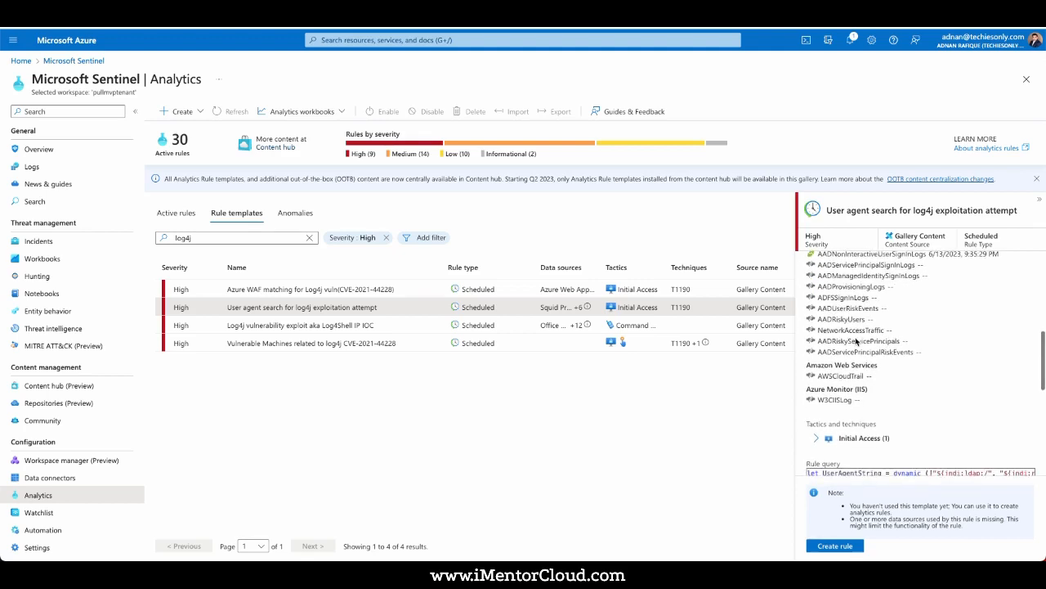
scroll(857, 342, down, 1)
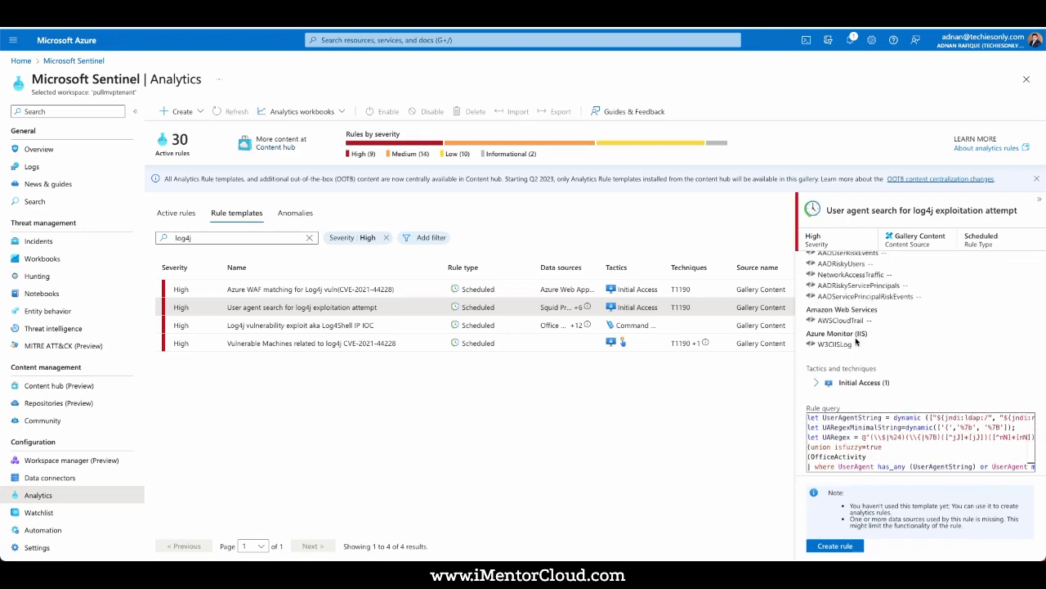
click(817, 384)
scroll(905, 352, down, 1)
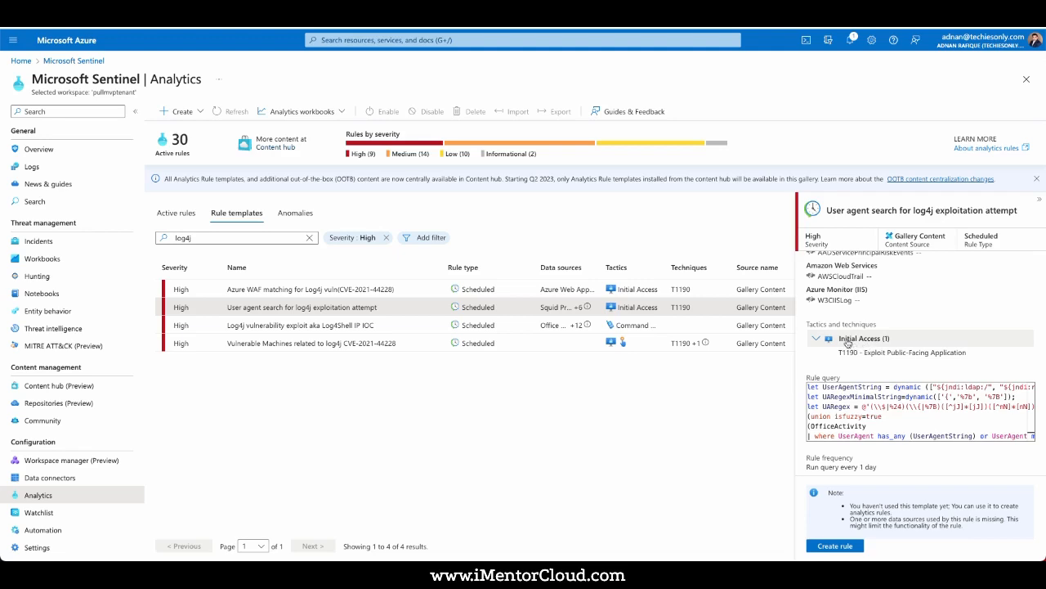
Start a rule from the log4j user agent template, review its tactics and techniques unchanged, and proceed to the rule logic
click(847, 546)
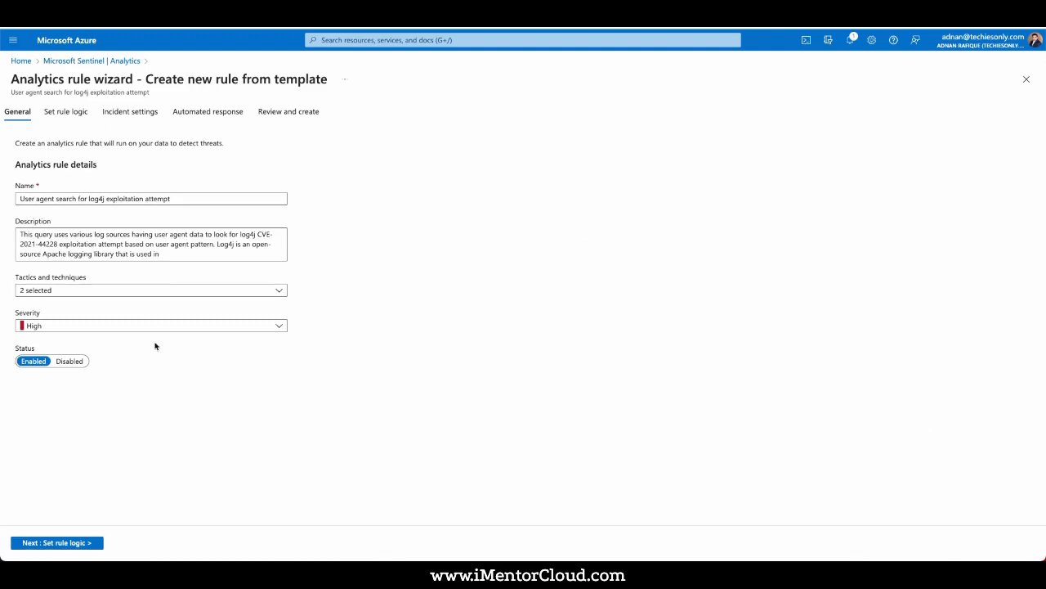
click(280, 290)
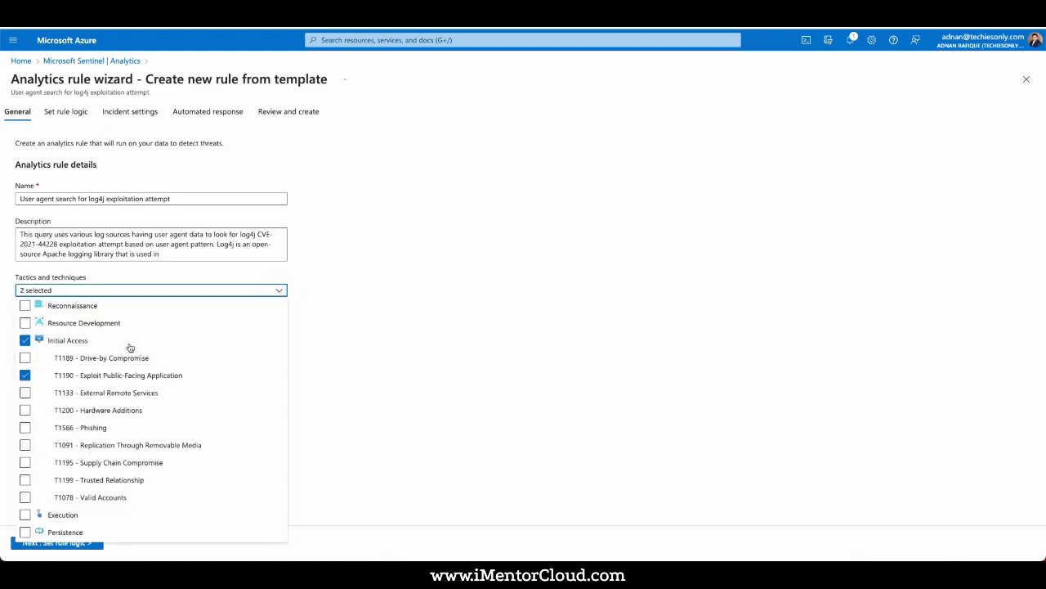
scroll(197, 420, down, 1)
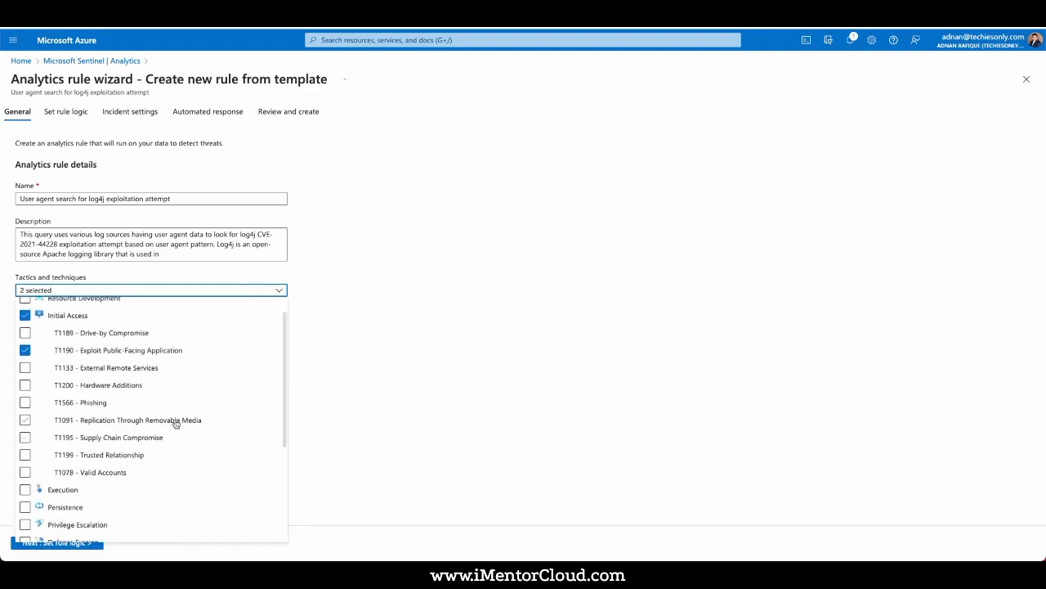
scroll(129, 363, down, 5)
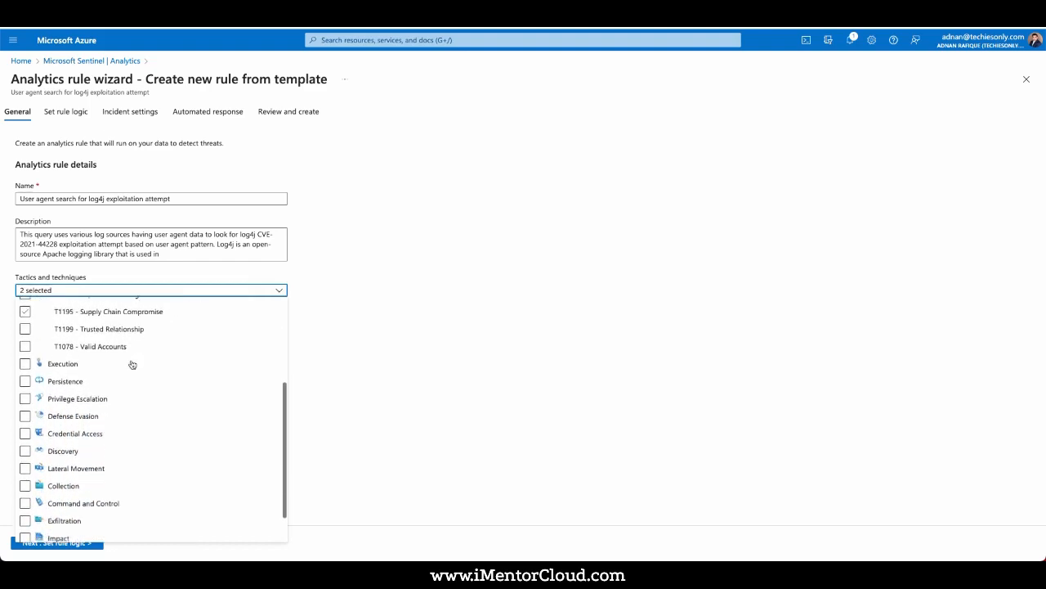
scroll(131, 365, up, 6)
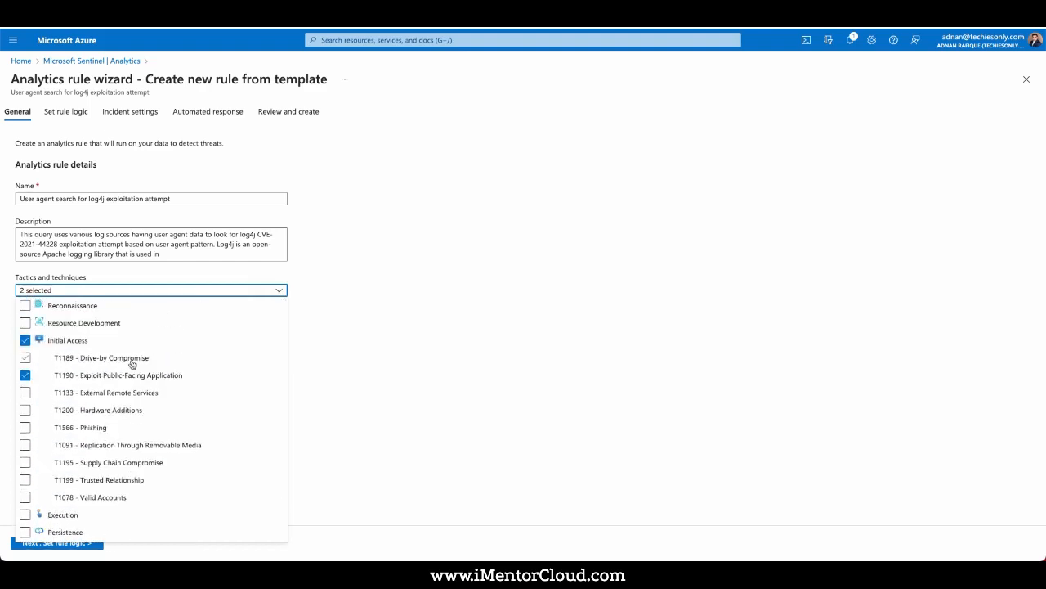
click(426, 361)
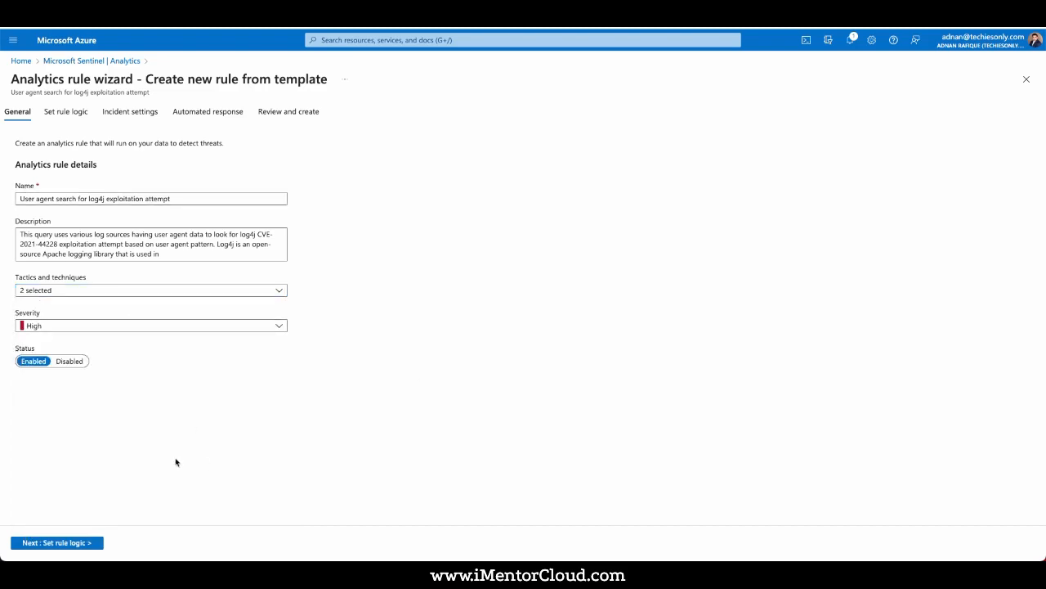
click(93, 542)
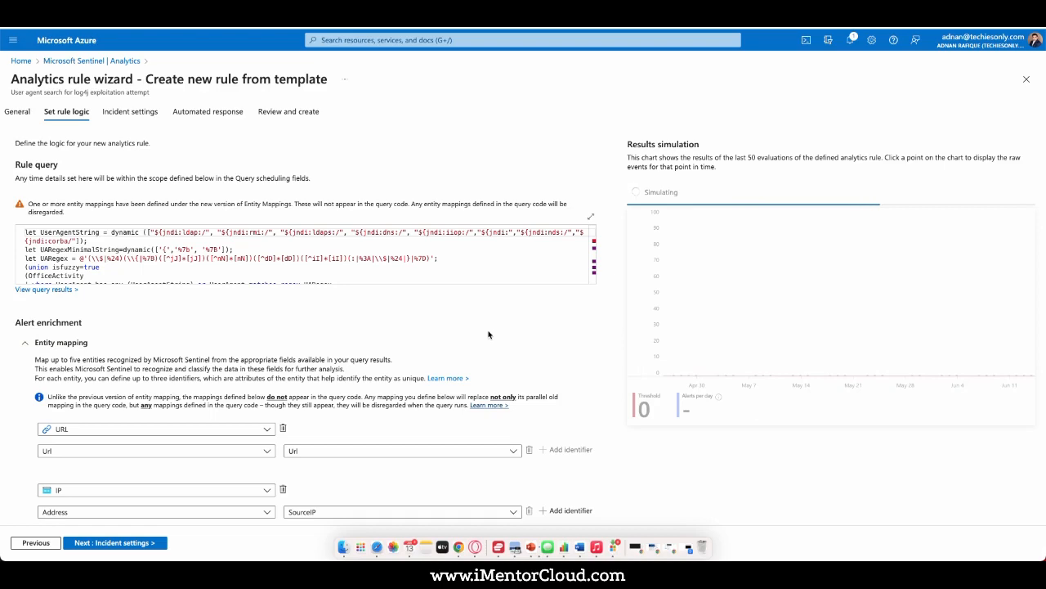
Review the URL, IP and Account entity mappings, including the IP identifier options, and the query scheduling settings
scroll(488, 335, down, 5)
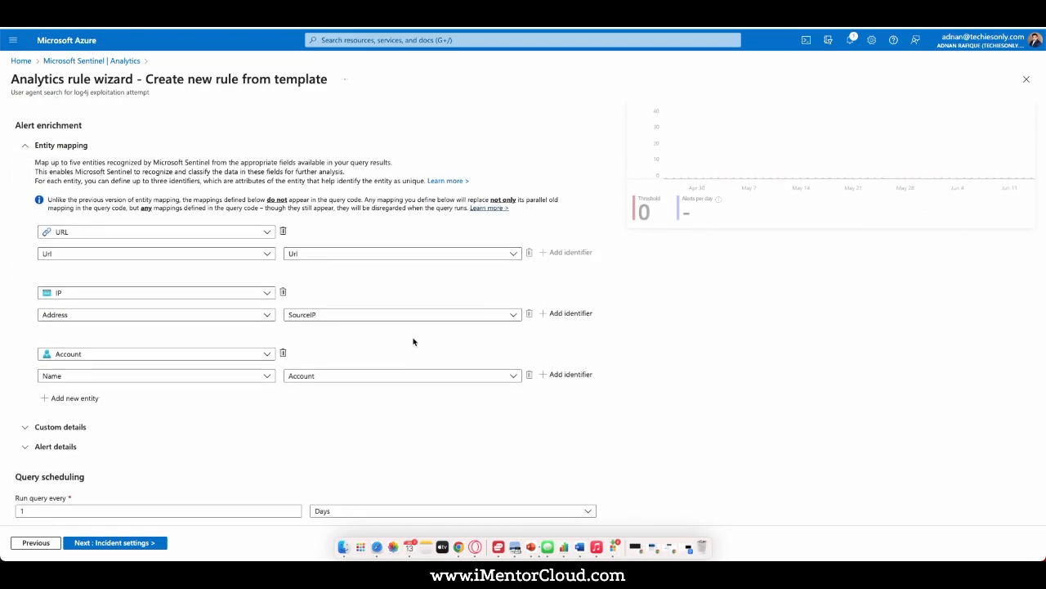
scroll(205, 413, down, 1)
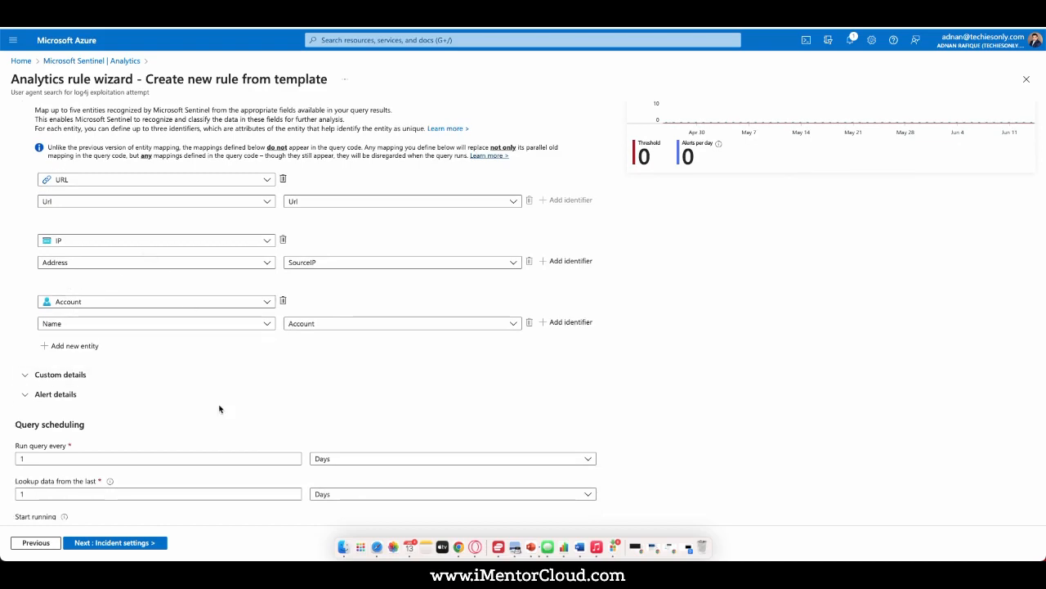
click(267, 262)
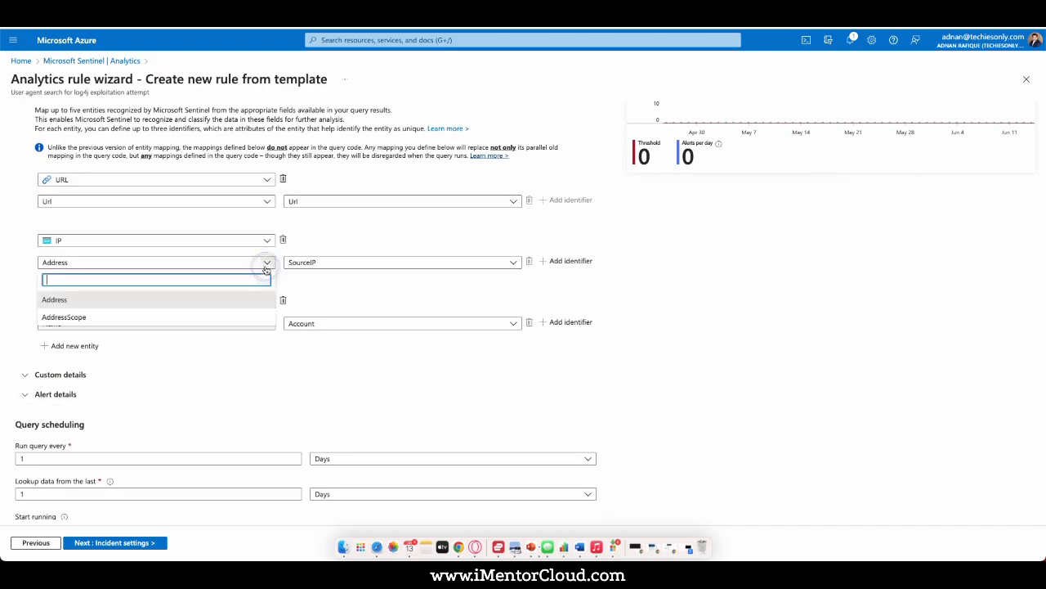
click(300, 238)
scroll(255, 392, down, 3)
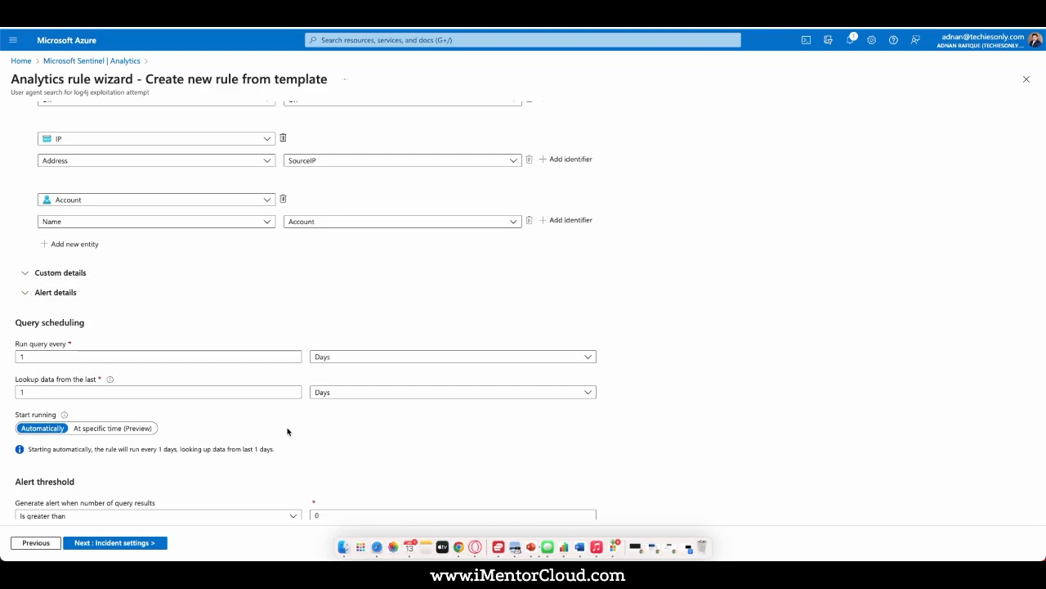
scroll(287, 431, down, 1)
scroll(286, 431, down, 1)
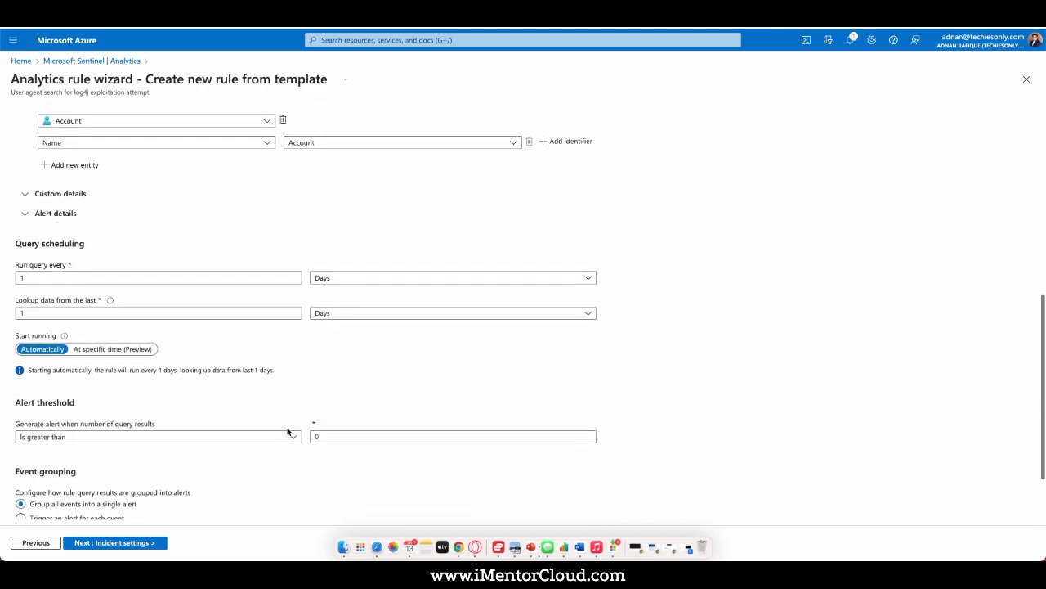
Set the query to run every 3 days and look up data from the last 3 days
double_click(40, 313)
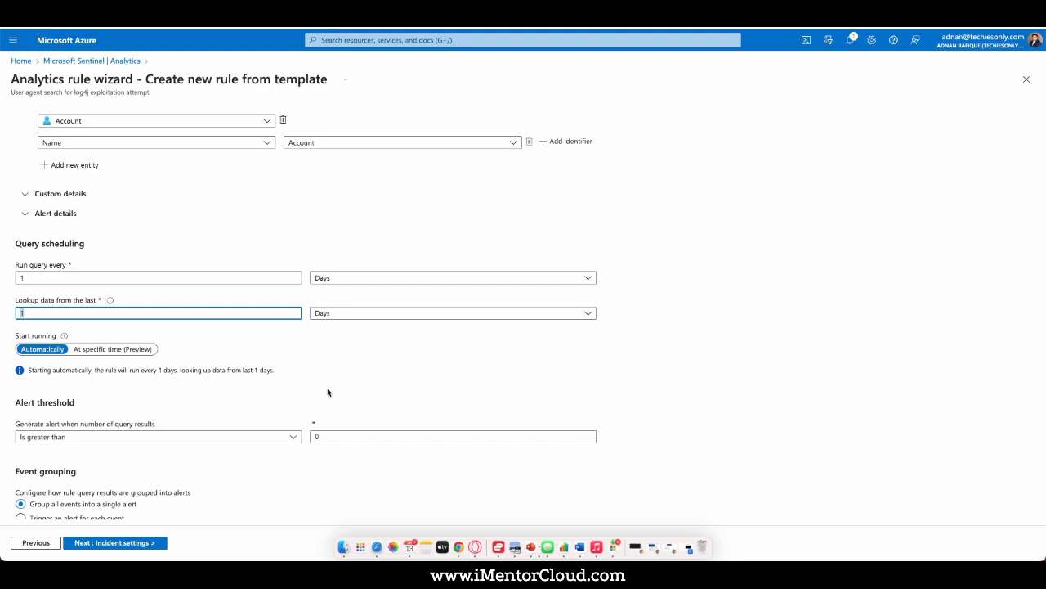
double_click(39, 278)
text(3)
double_click(33, 324)
text(3)
click(303, 355)
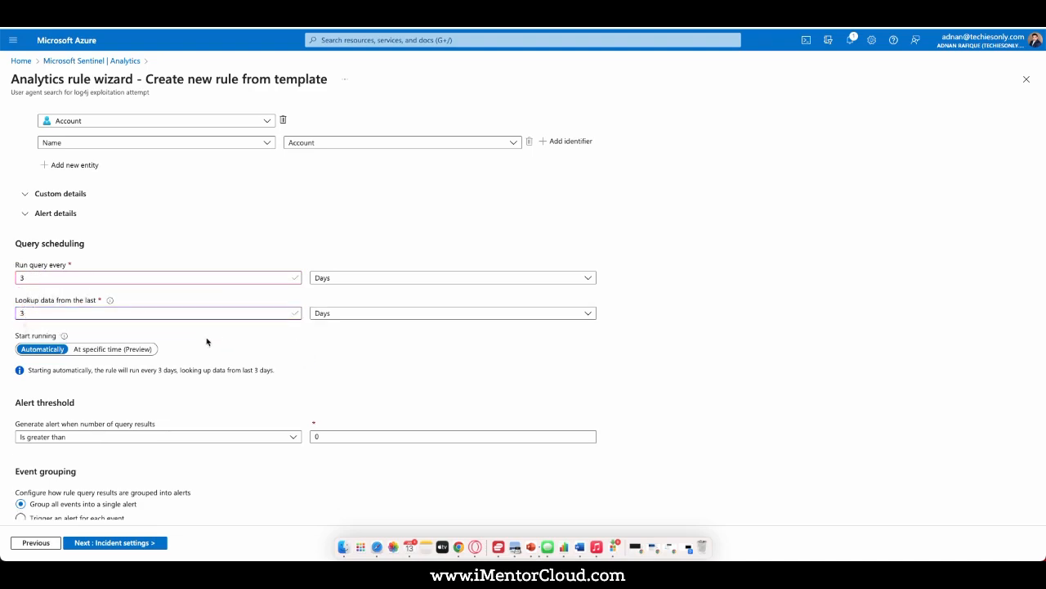
Keep the default alert threshold, incident settings and automated response, and advance to the rule's final review
scroll(362, 393, down, 2)
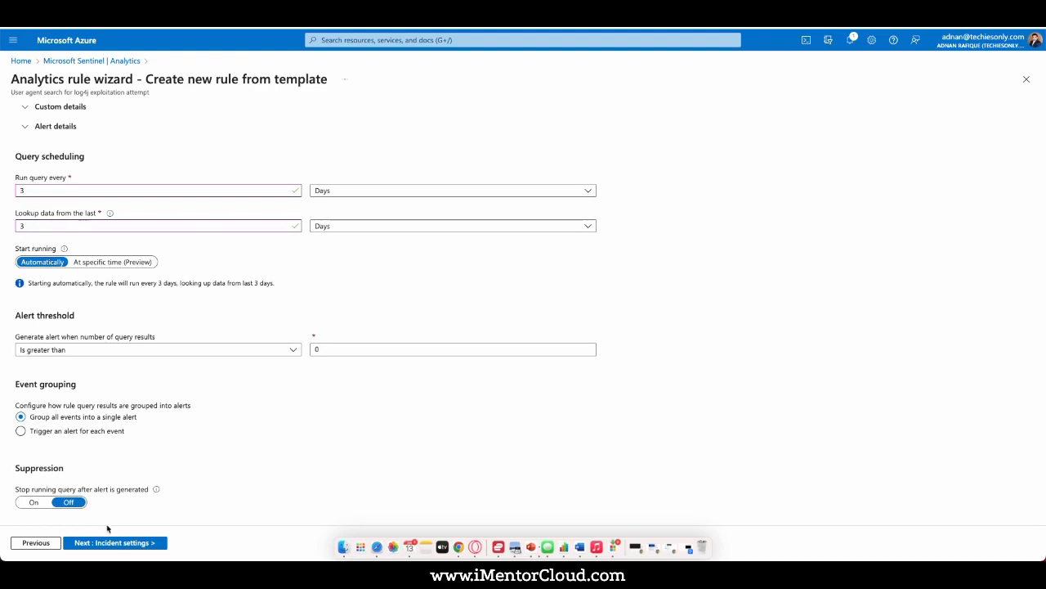
click(114, 543)
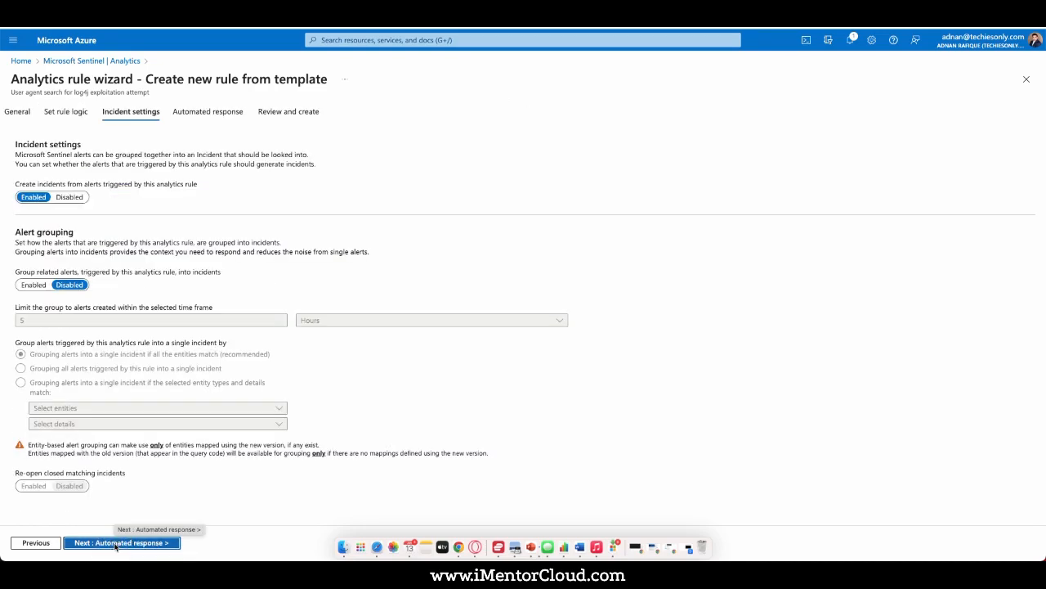
click(115, 544)
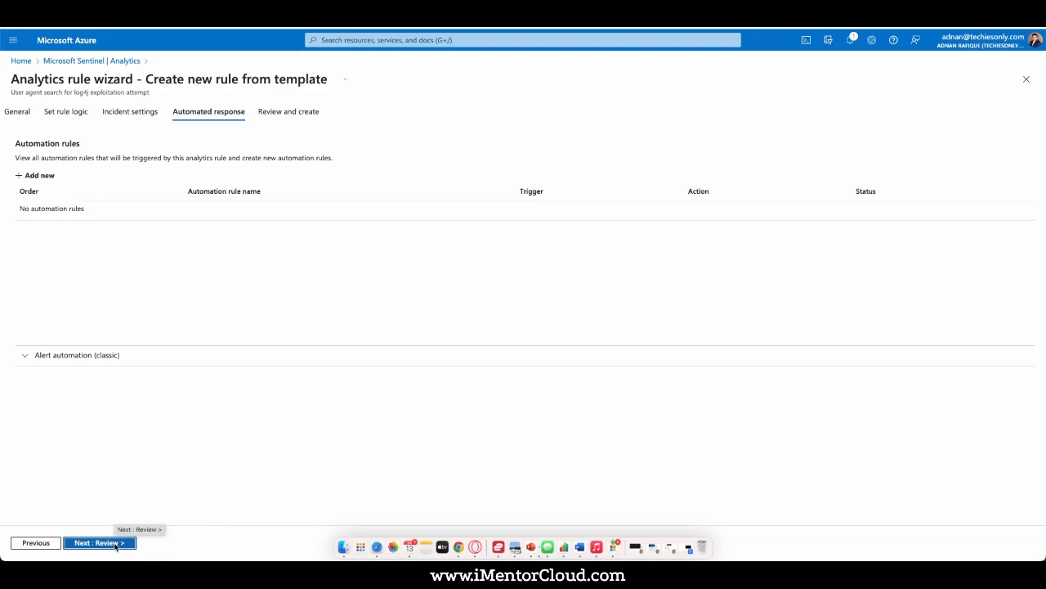
click(115, 544)
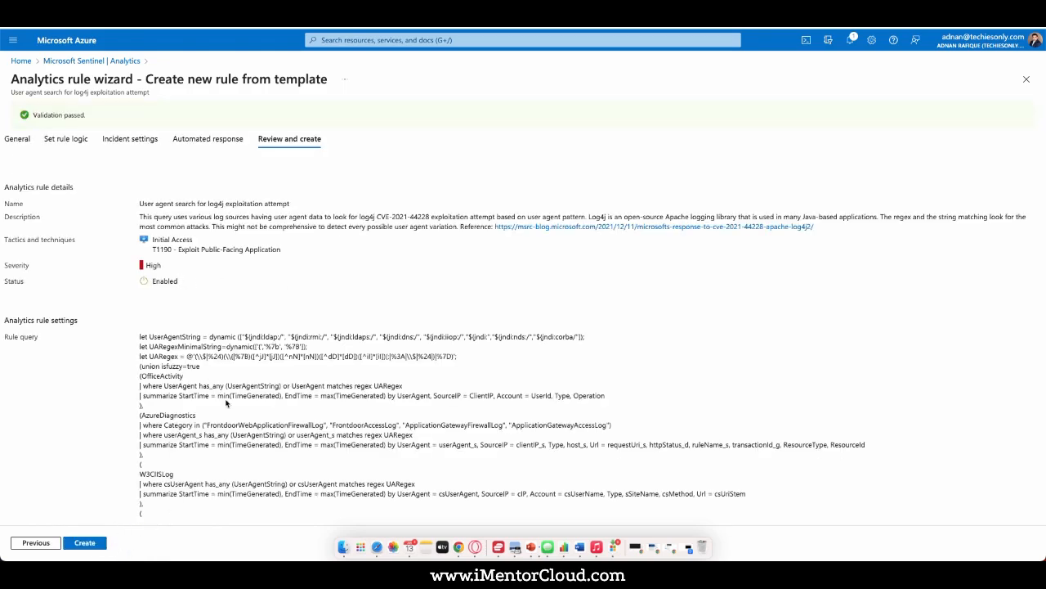
Check the rule summary, including its query, schedule and entity mapping, and create the analytics rule
scroll(258, 387, down, 2)
scroll(327, 429, down, 3)
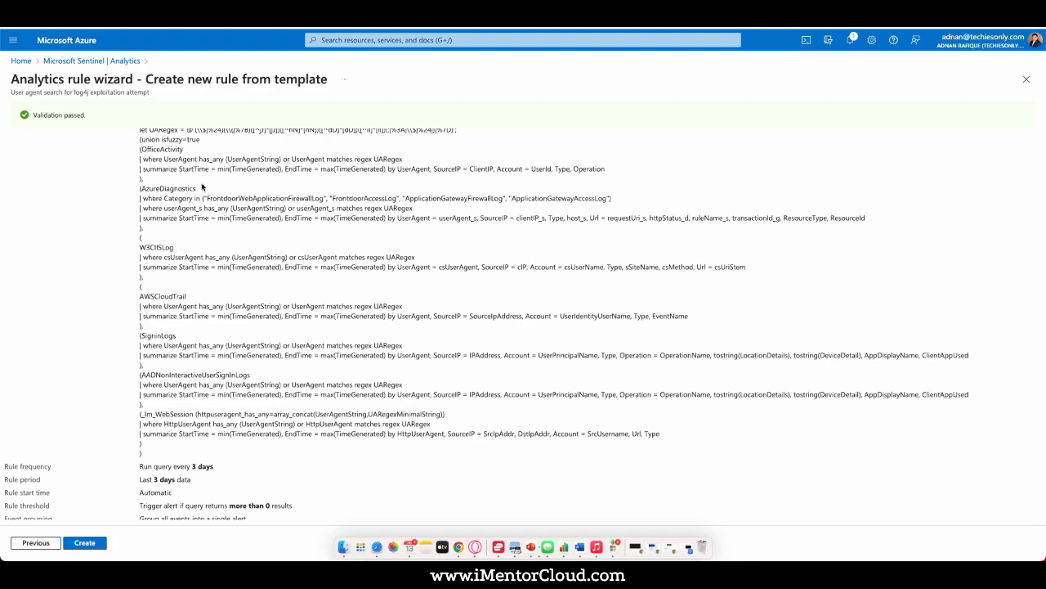
scroll(217, 335, down, 1)
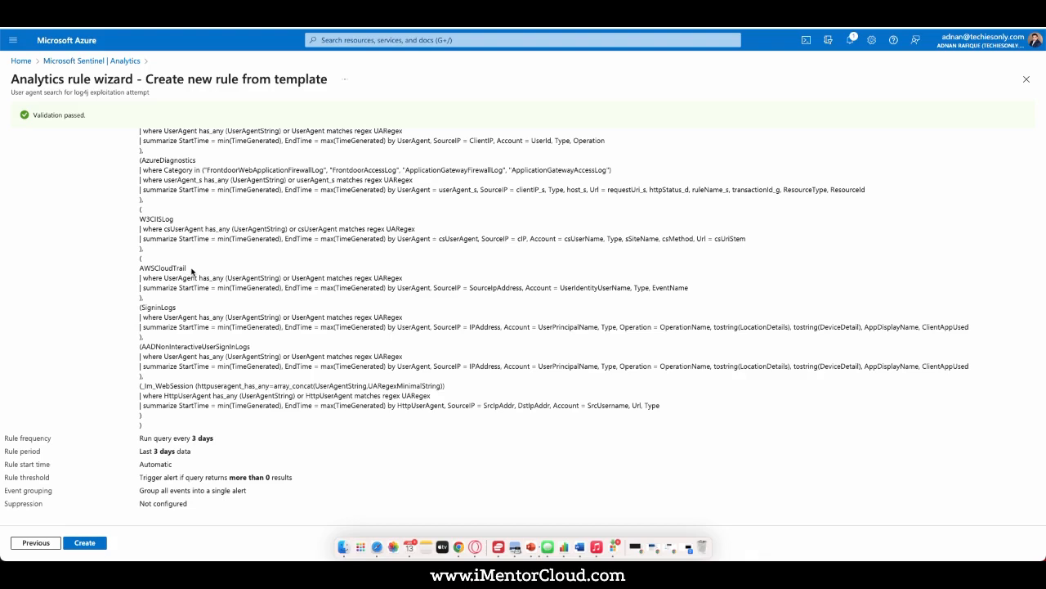
scroll(77, 490, down, 3)
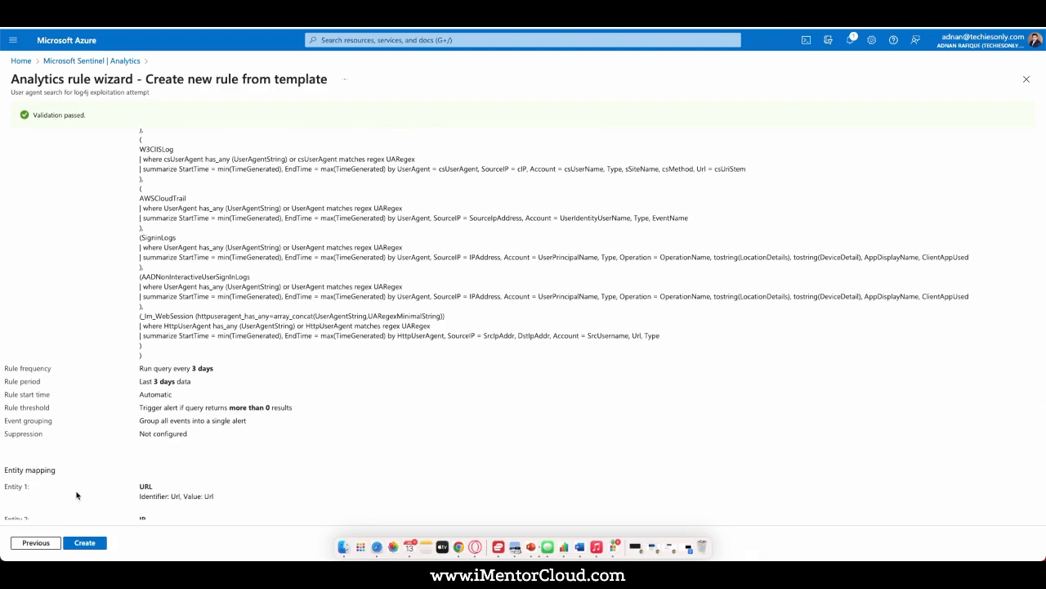
click(84, 542)
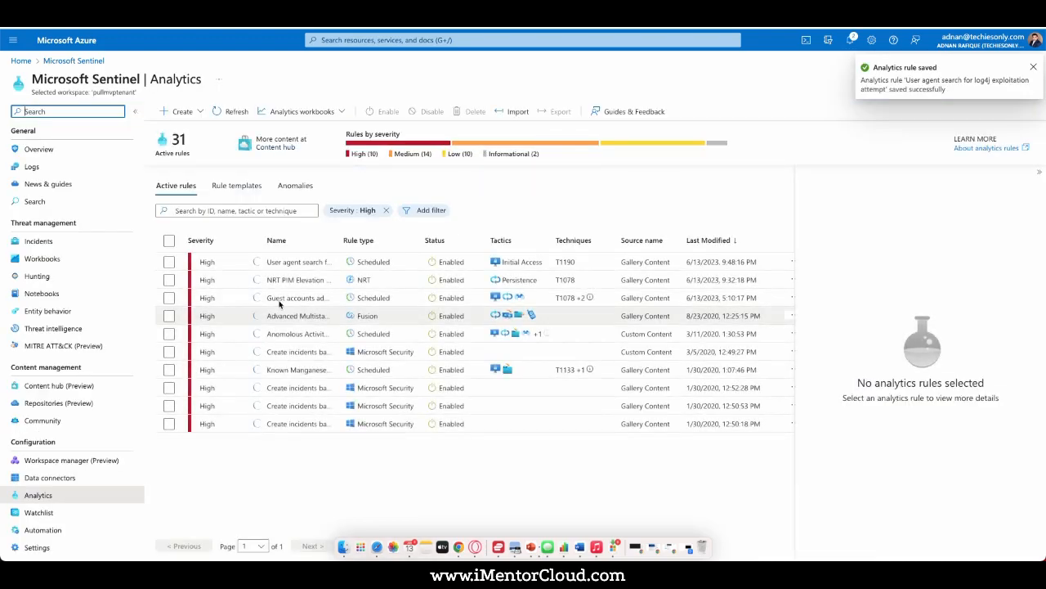
Return to the list of analytics rule templates
click(242, 190)
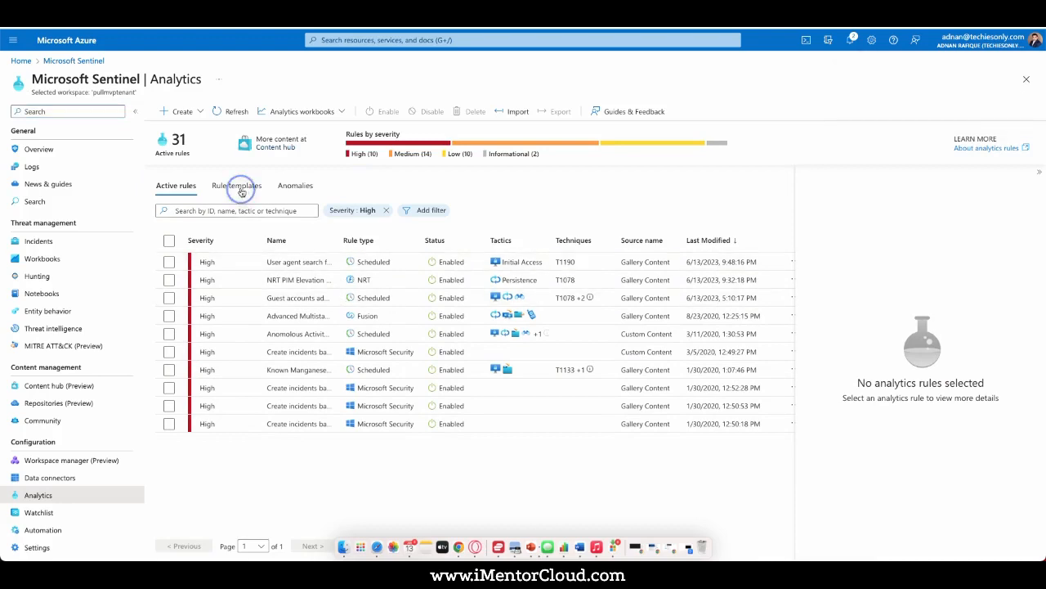